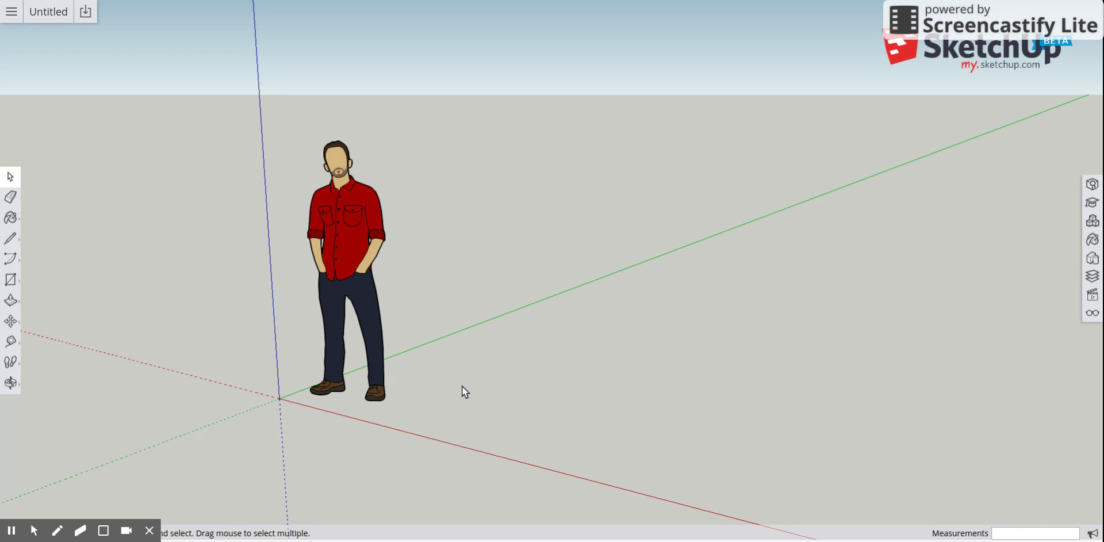
Step: Erase the default standing human figure, leaving only the axes
{"action": "left_click", "coordinate": [11, 197]}
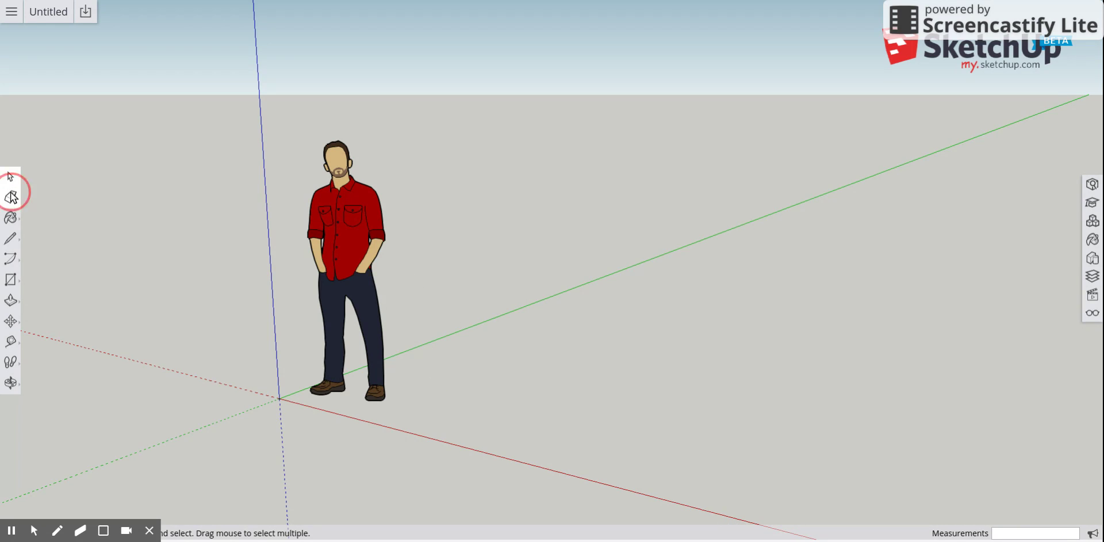
{"action": "left_click", "coordinate": [371, 189]}
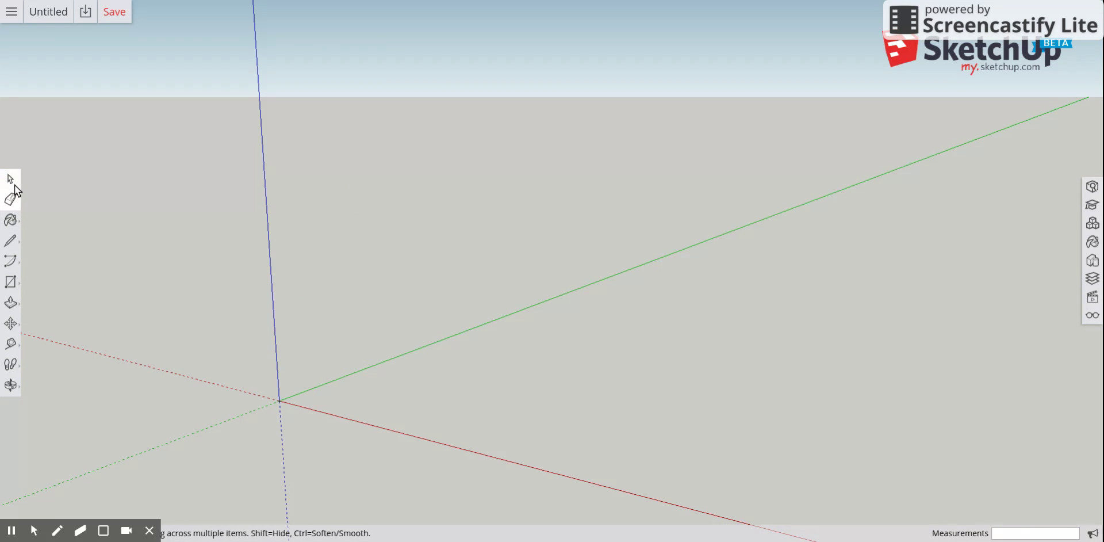
Step: Open the Instructor help panel, try the Arc and Push/Pull tools, then start a rectangle on the ground
{"action": "left_click", "coordinate": [1091, 205]}
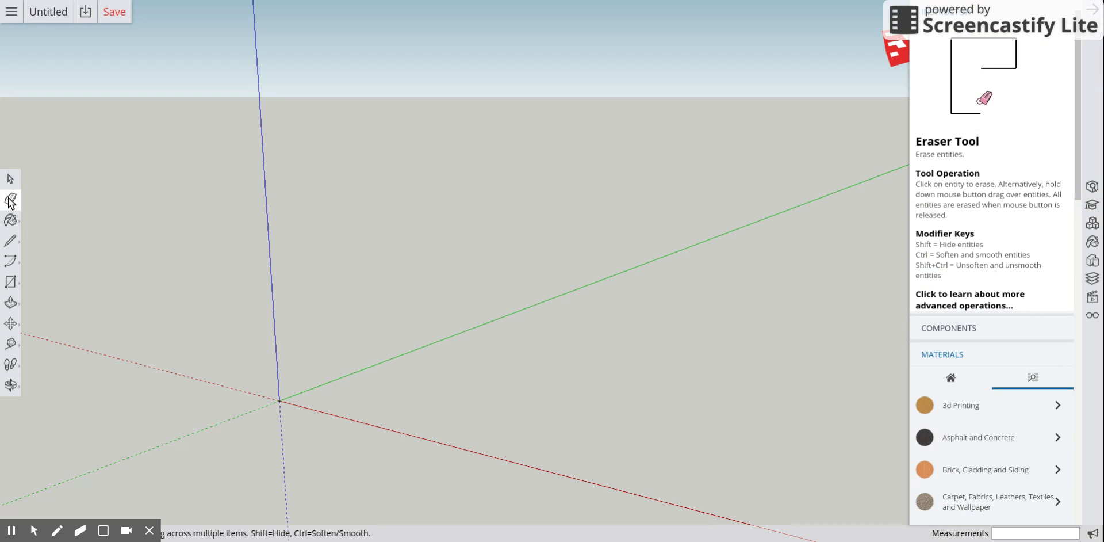
{"action": "left_click", "coordinate": [9, 262]}
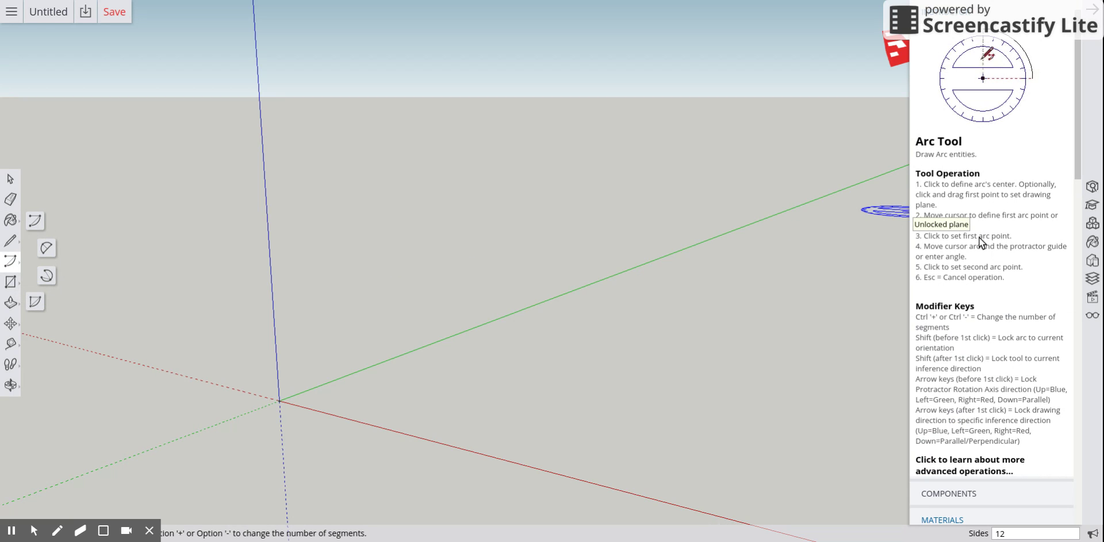
{"action": "left_click", "coordinate": [10, 302]}
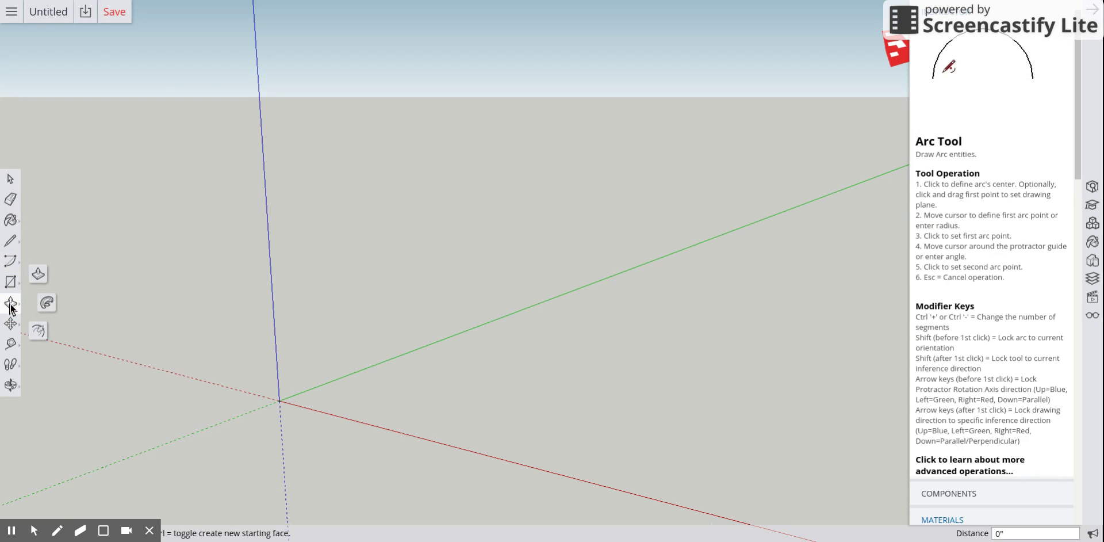
{"action": "left_click", "coordinate": [37, 274]}
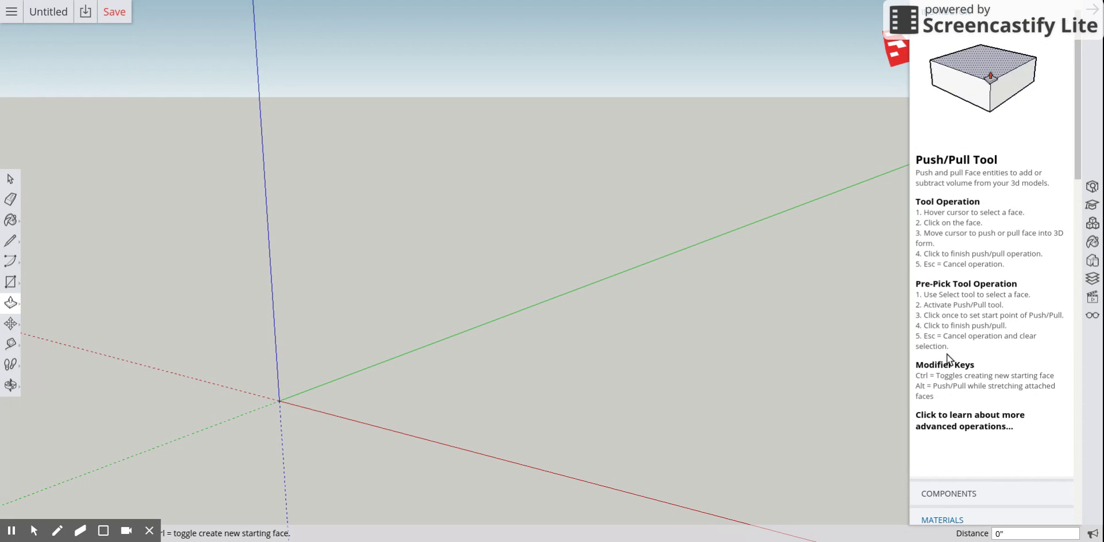
{"action": "left_click", "coordinate": [10, 179]}
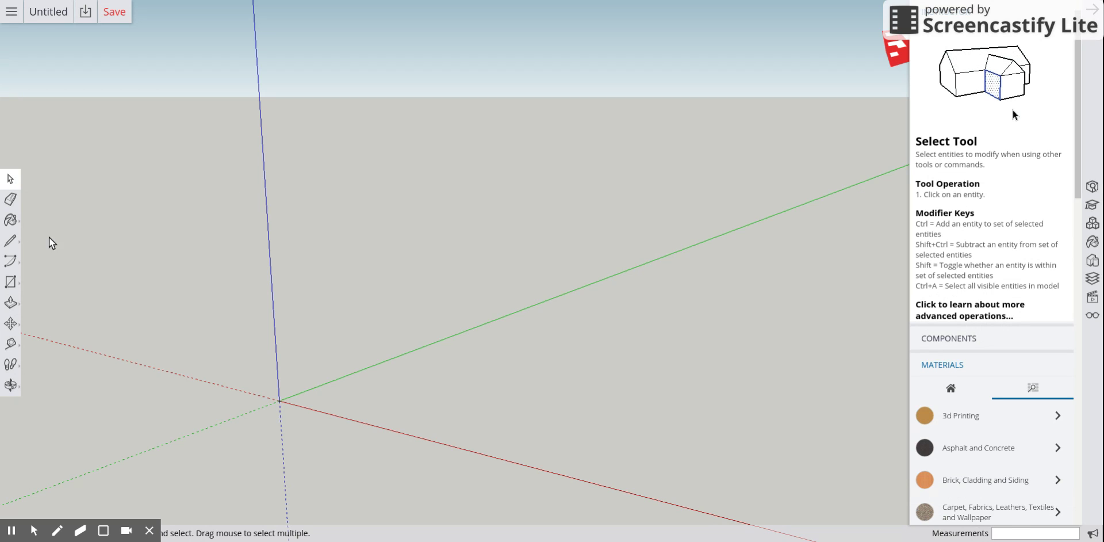
{"action": "left_click", "coordinate": [11, 282]}
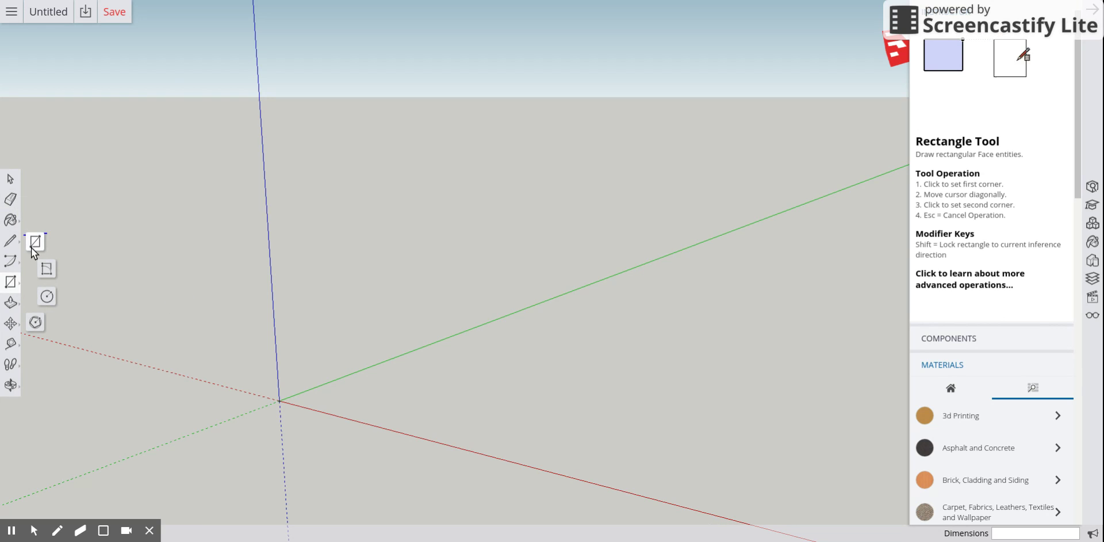
{"action": "left_click", "coordinate": [398, 389]}
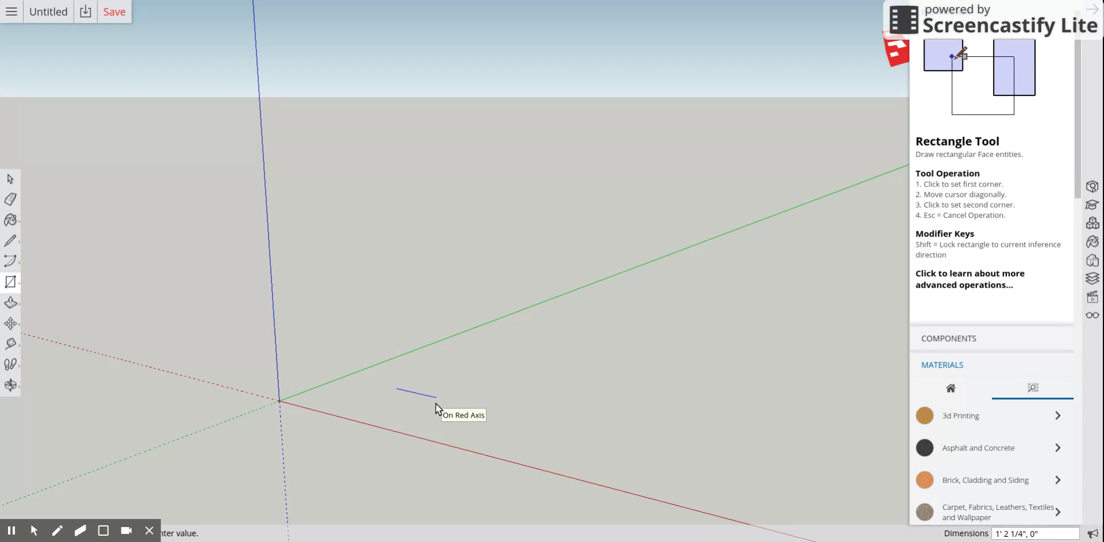
Step: Finish the small ground rectangle and draw a separate straight line below it along the red axis
{"action": "left_click", "coordinate": [458, 382]}
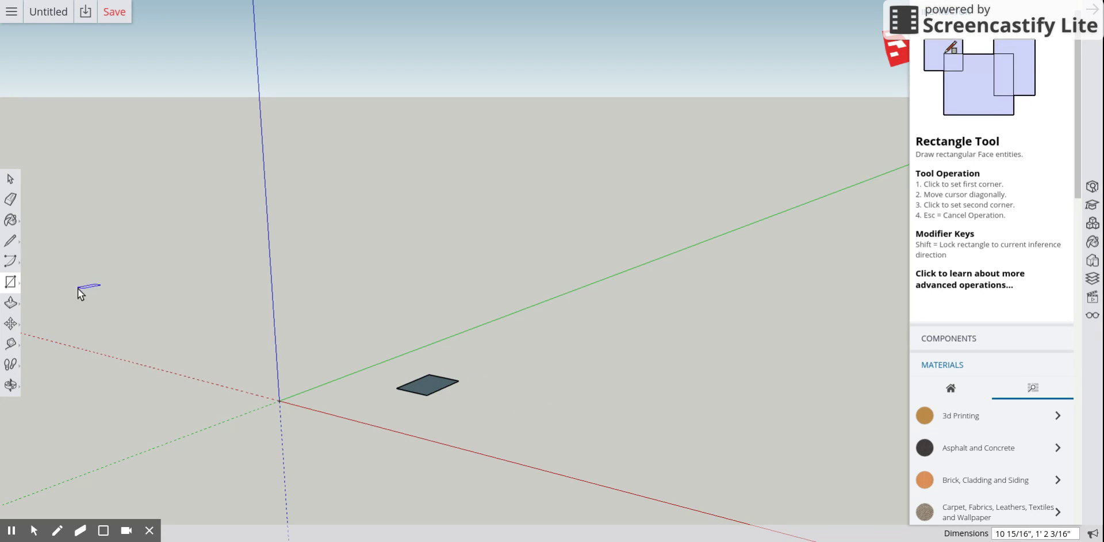
{"action": "left_click", "coordinate": [12, 179]}
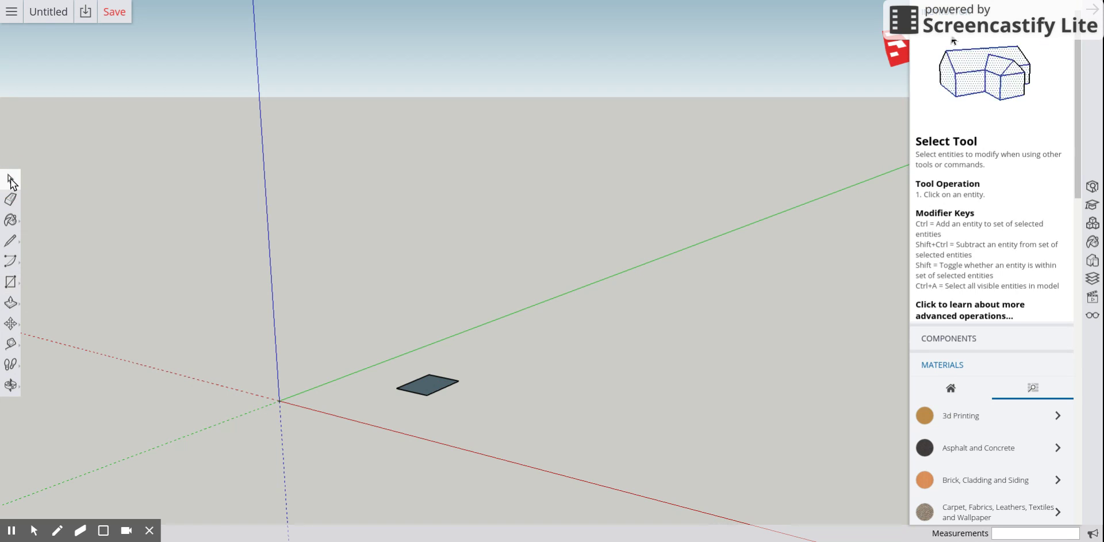
{"action": "left_click", "coordinate": [12, 243]}
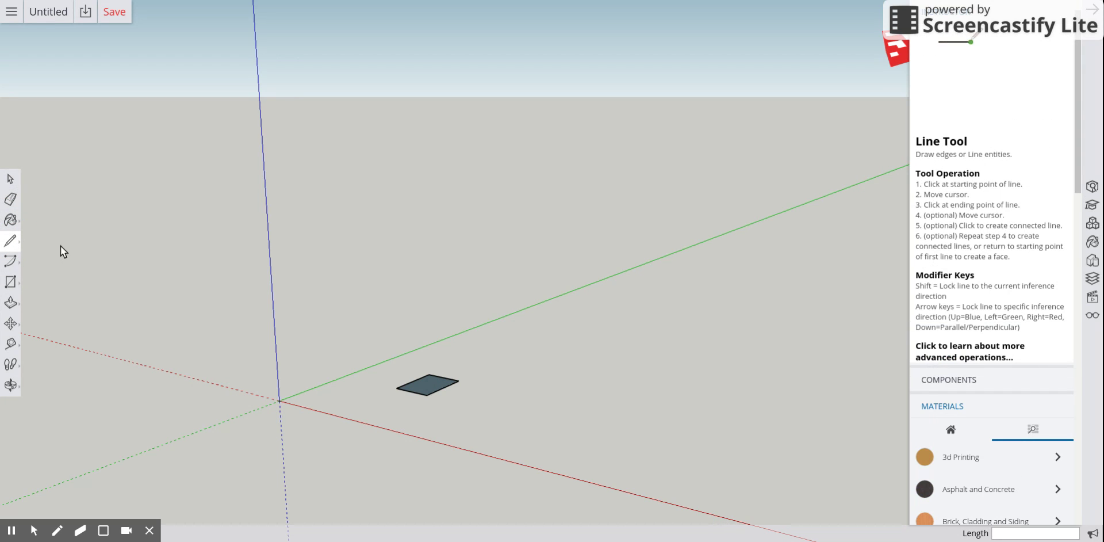
{"action": "left_click", "coordinate": [454, 417]}
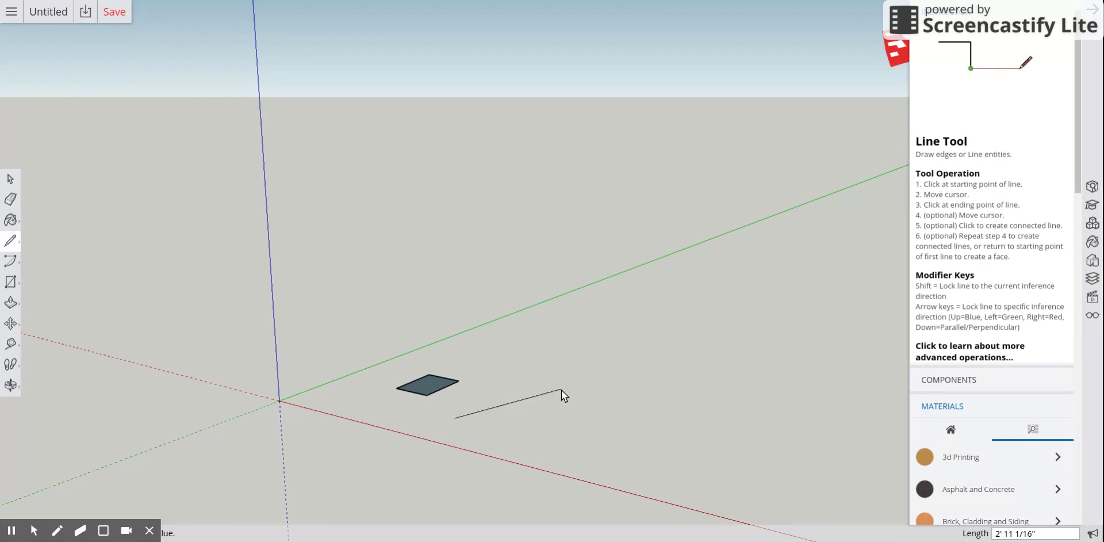
{"action": "left_click", "coordinate": [594, 453]}
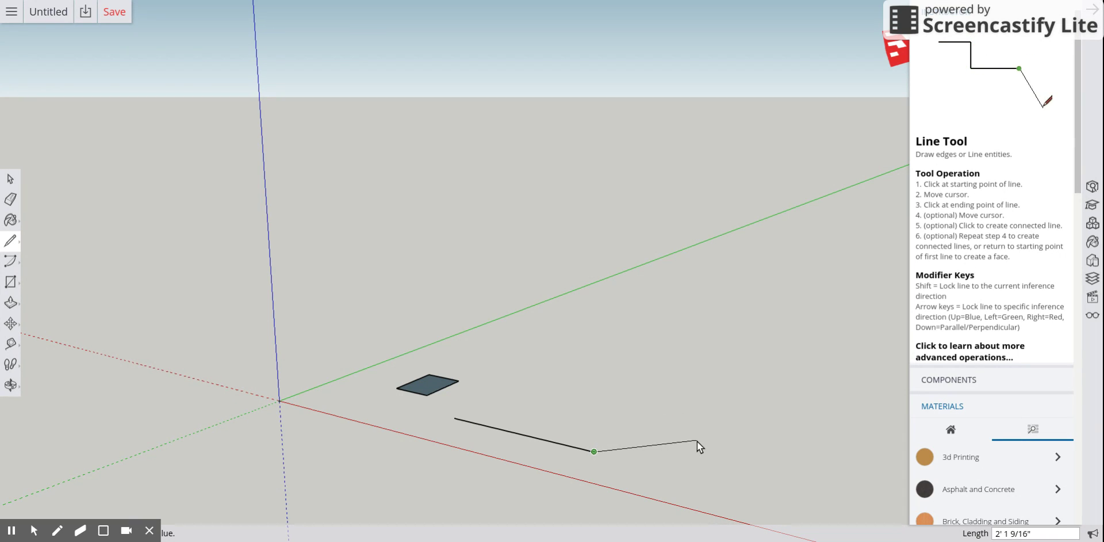
{"action": "key", "text": "Escape"}
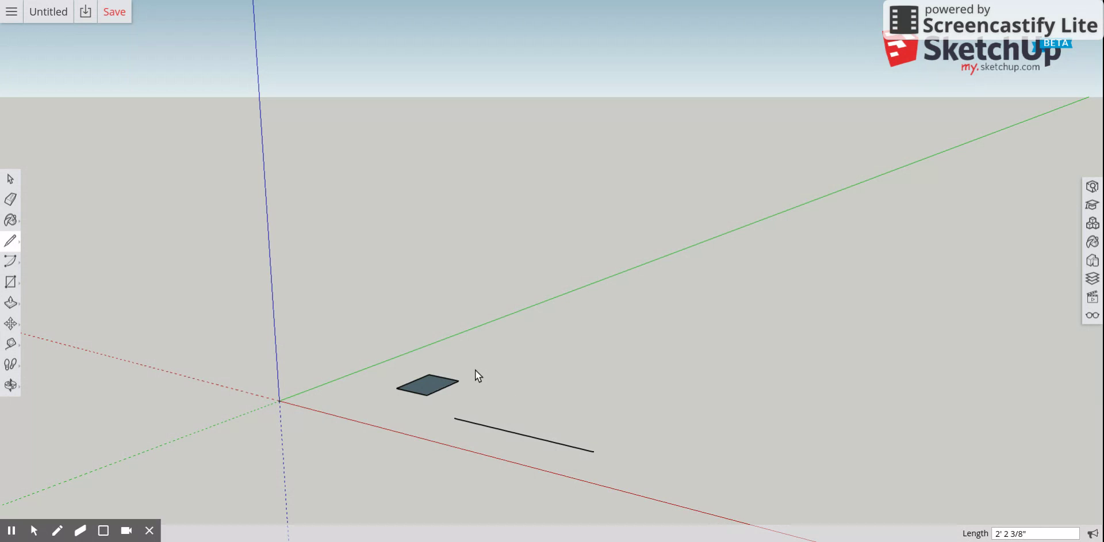
Step: Zoom in and pull the rectangle up into a box about 1' 1" tall
{"action": "left_click", "coordinate": [10, 219]}
{"action": "scroll", "coordinate": [430, 396], "scroll_direction": "up", "scroll_amount": 3}
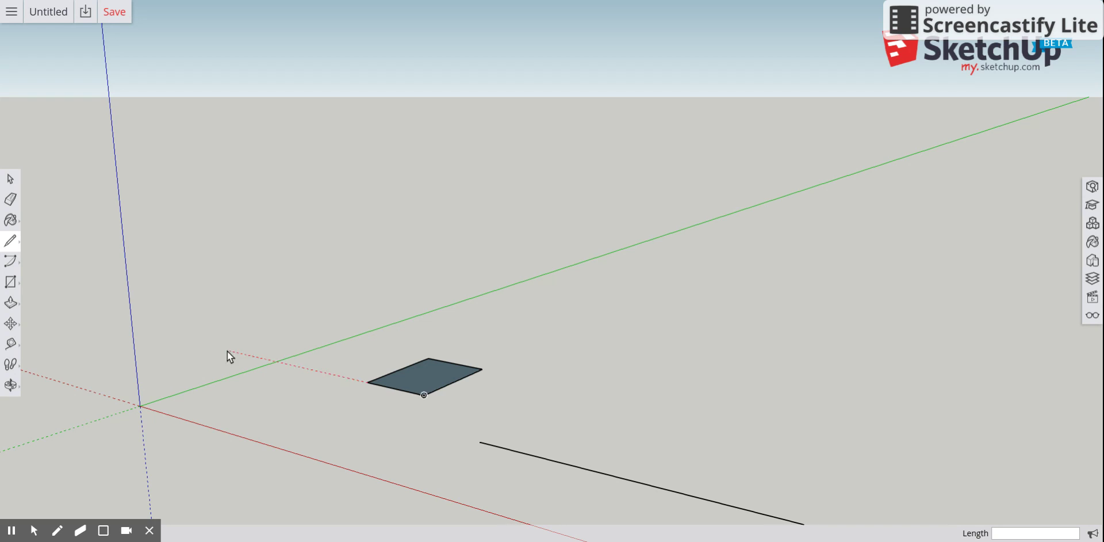
{"action": "left_click", "coordinate": [11, 302]}
{"action": "left_click", "coordinate": [40, 274]}
{"action": "left_click", "coordinate": [423, 391]}
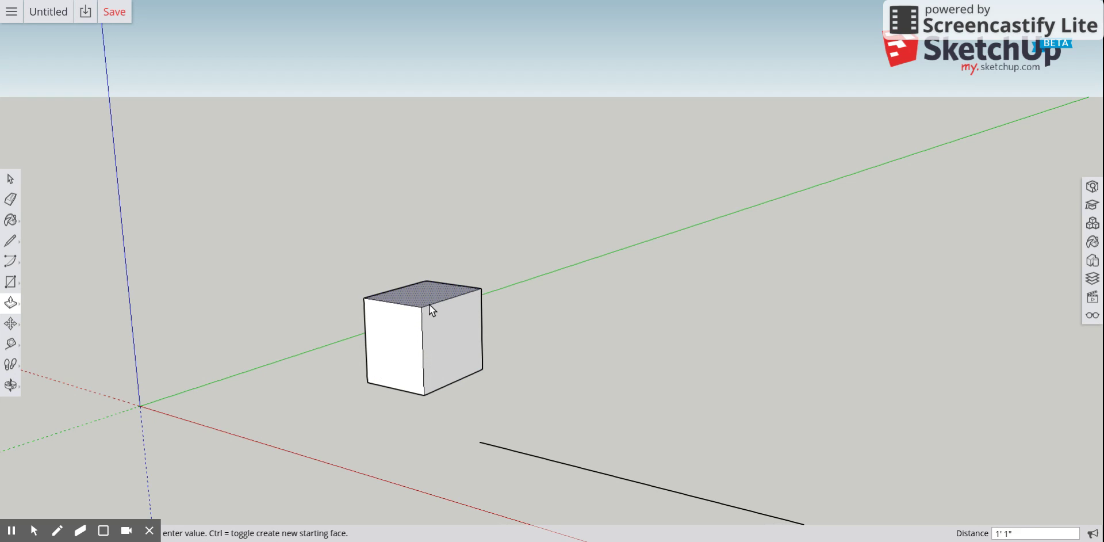
{"action": "left_click", "coordinate": [427, 266]}
Step: Draw a circle on the ground to the right of the box
{"action": "left_click", "coordinate": [10, 282]}
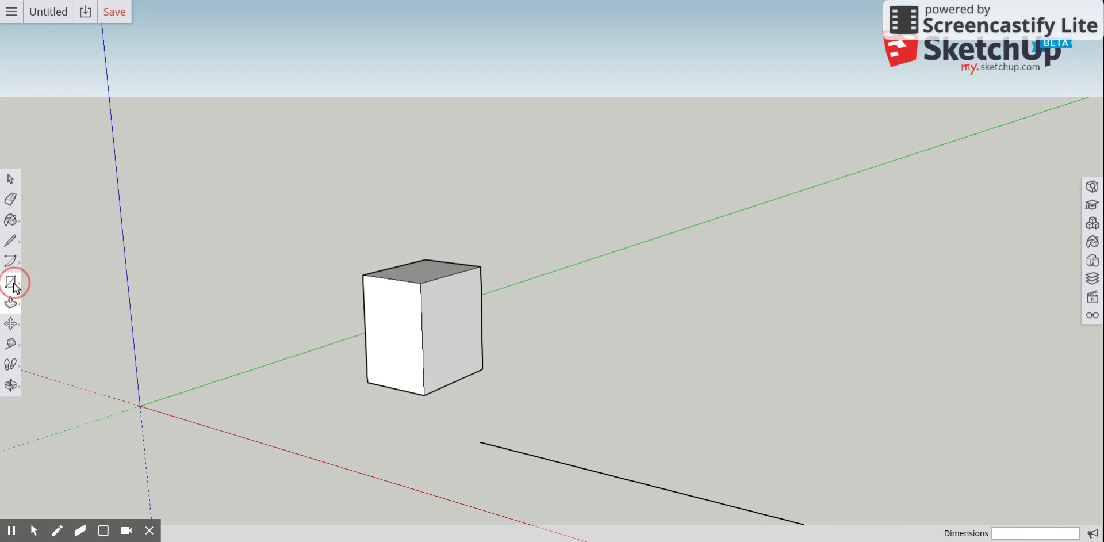
{"action": "left_click", "coordinate": [42, 297]}
{"action": "left_click", "coordinate": [574, 412]}
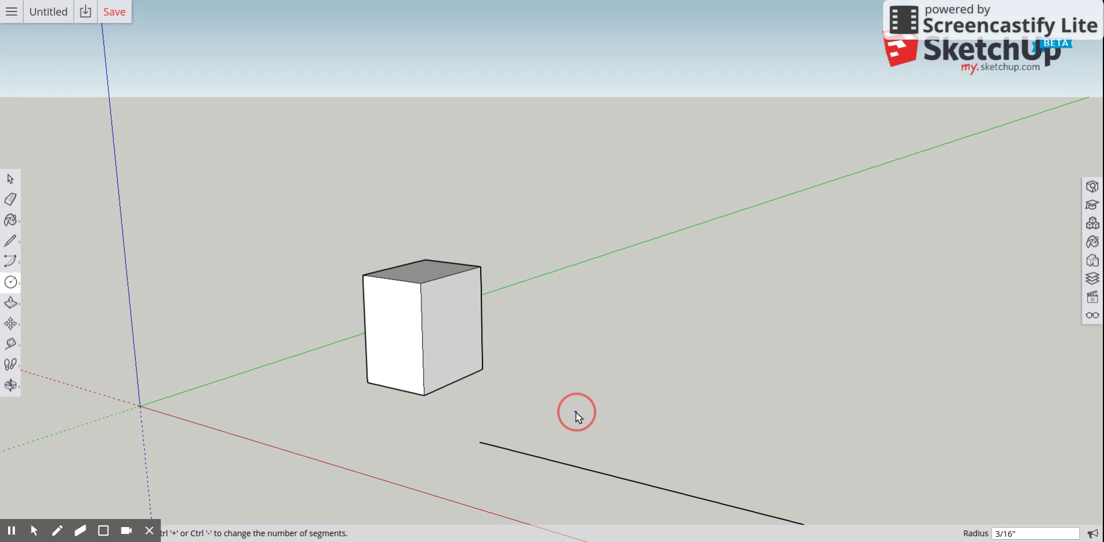
{"action": "left_click", "coordinate": [624, 398]}
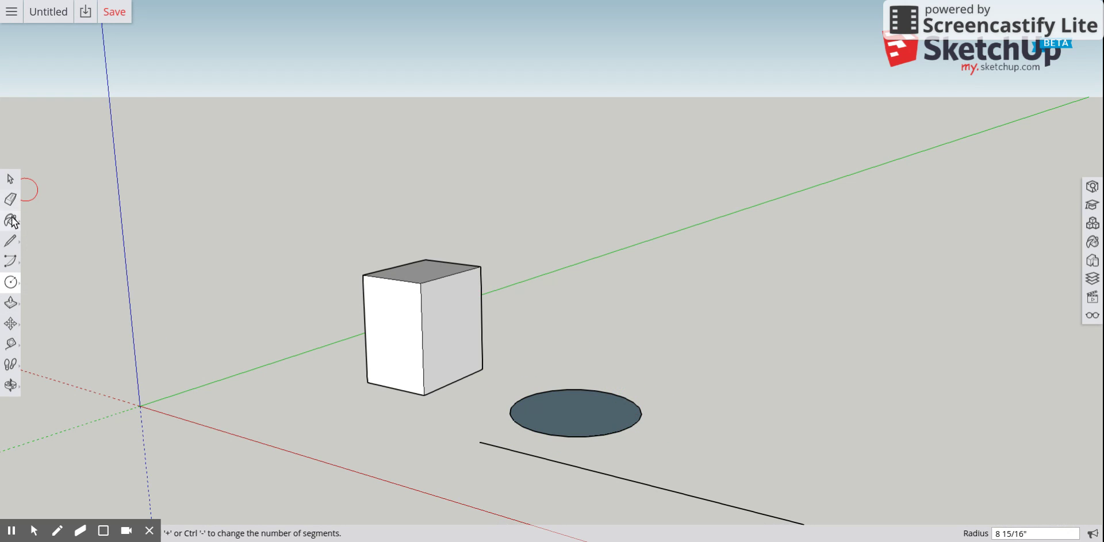
Step: Pull the circle up into a cylinder about 1' 4 7/16" tall, level with the box top
{"action": "left_click", "coordinate": [11, 303]}
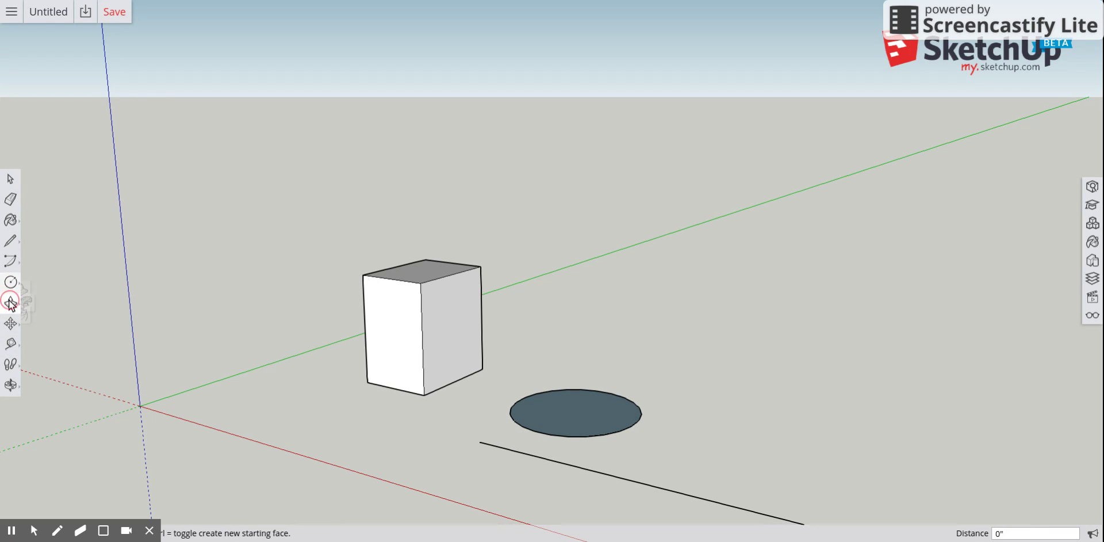
{"action": "left_click", "coordinate": [38, 275]}
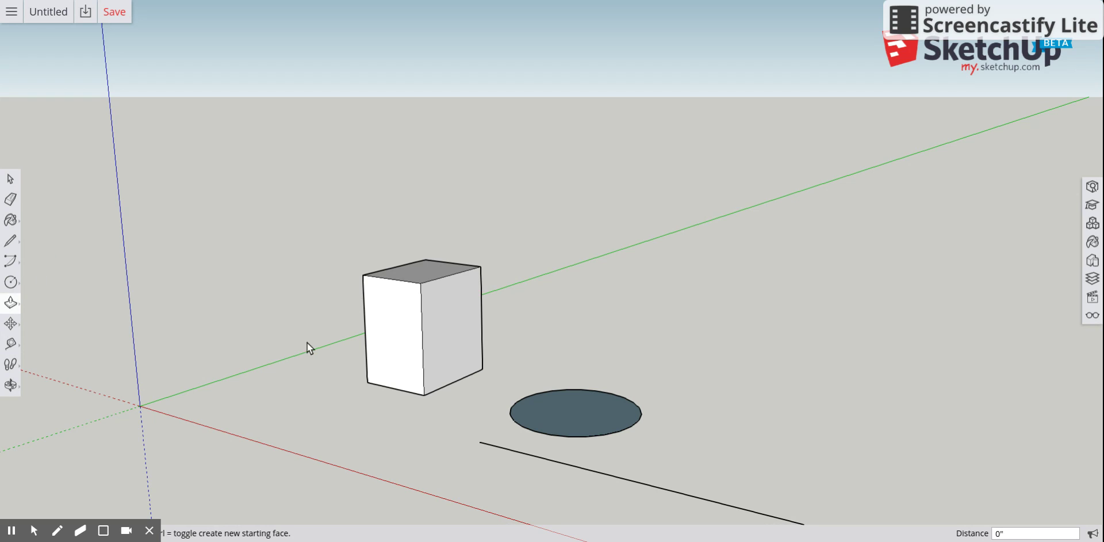
{"action": "left_click", "coordinate": [564, 406]}
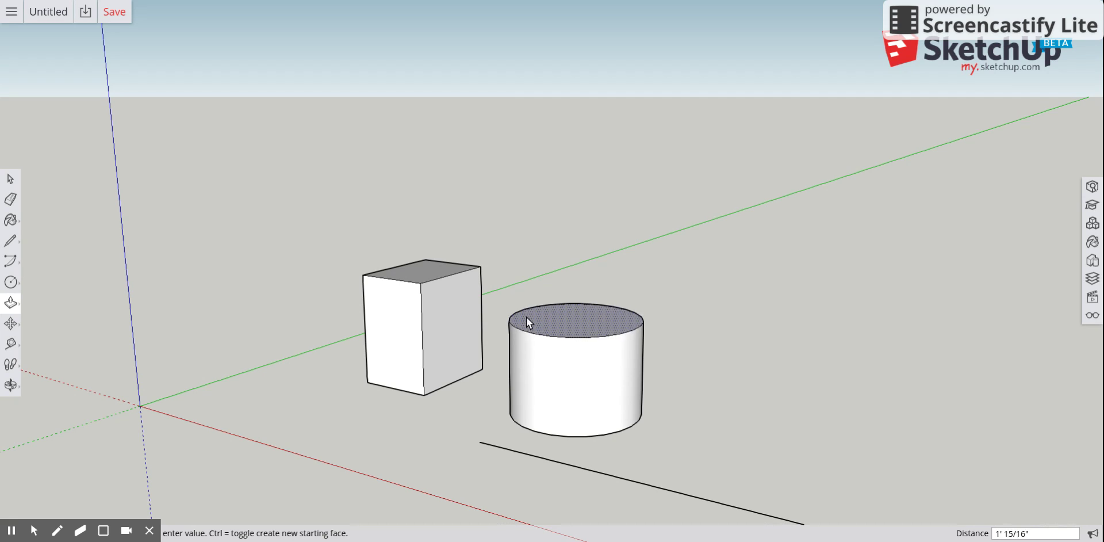
{"action": "left_click", "coordinate": [418, 286]}
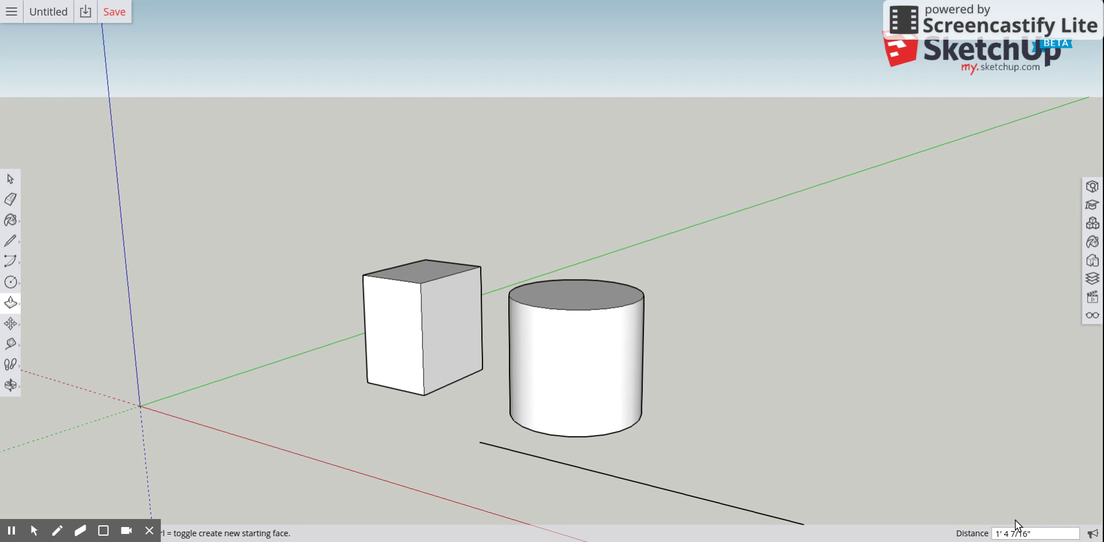
Step: Draw a 5-inch line on the ground to the right of the cylinder
{"action": "left_click", "coordinate": [9, 240]}
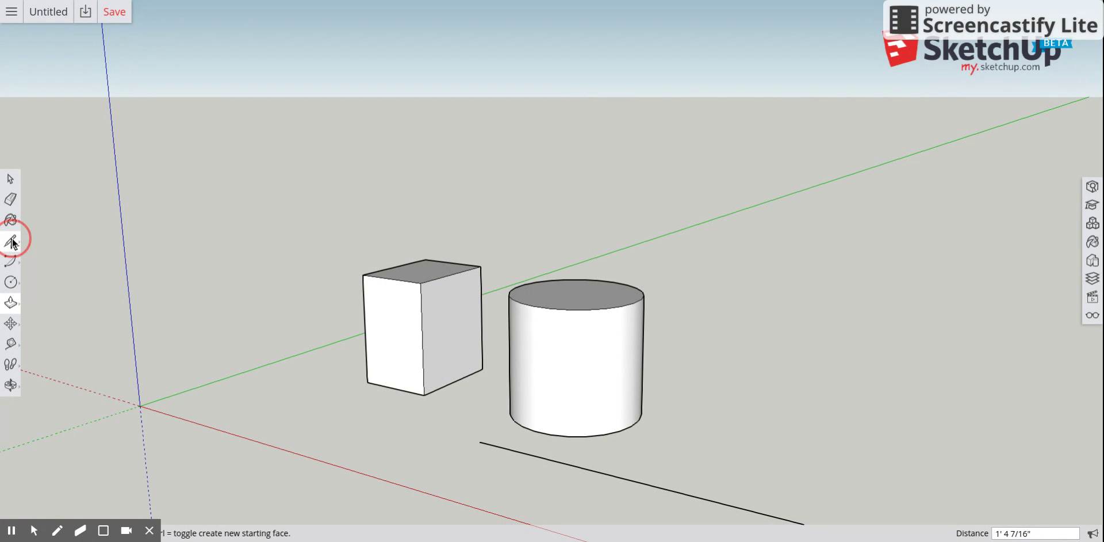
{"action": "left_click", "coordinate": [649, 446]}
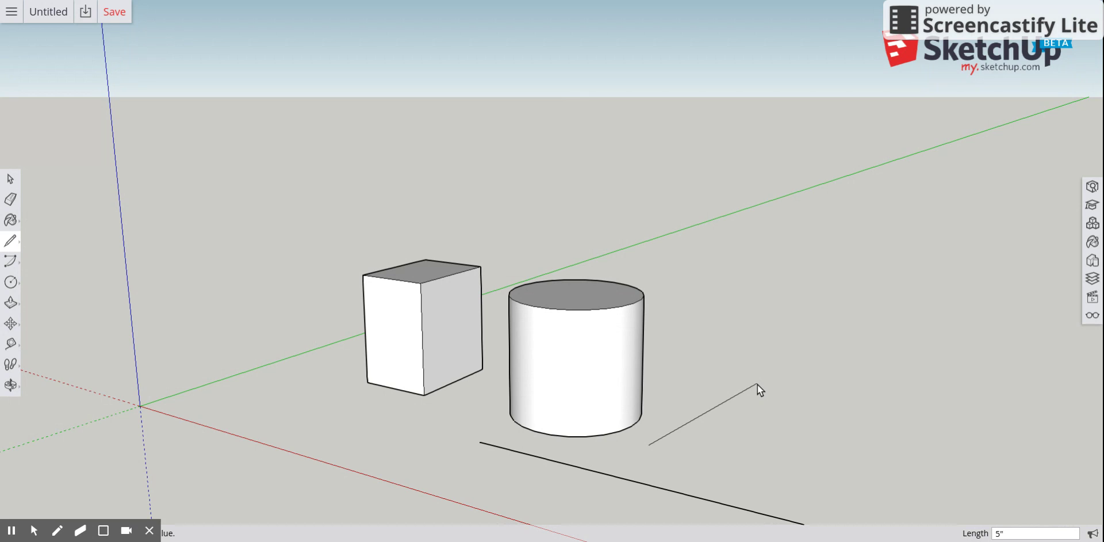
{"action": "type", "text": "5"}
{"action": "key", "text": "Return"}
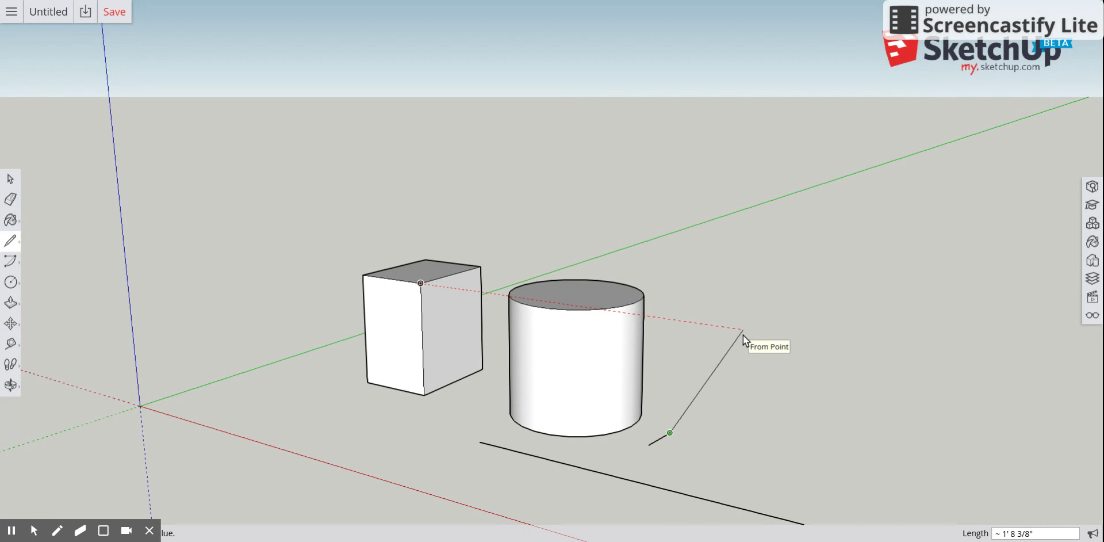
{"action": "key", "text": "Escape"}
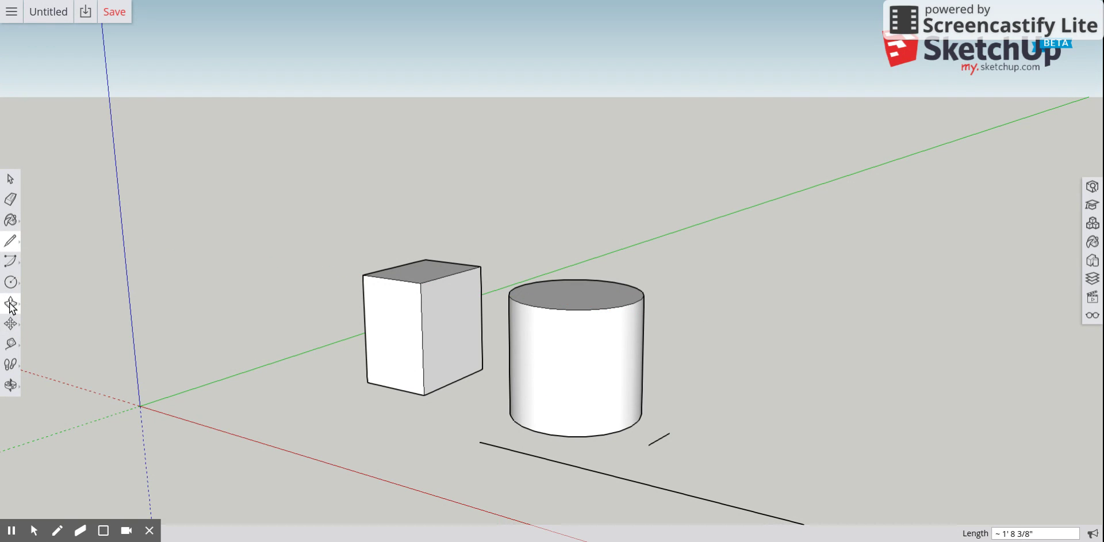
Step: Orbit the view slightly around the box and cylinder
{"action": "left_click", "coordinate": [10, 385]}
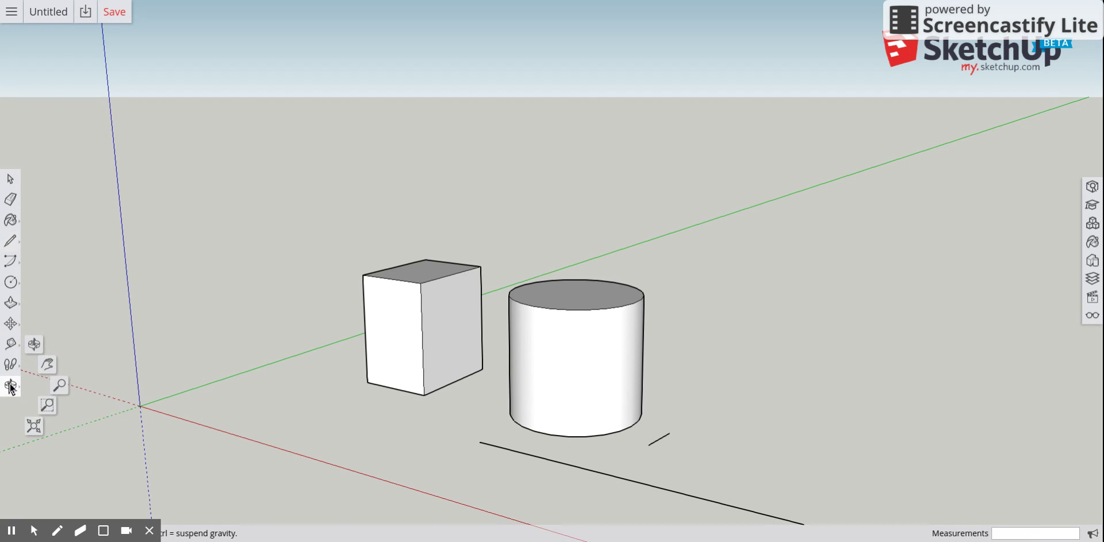
{"action": "left_click_drag", "start_coordinate": [451, 385], "coordinate": [449, 352]}
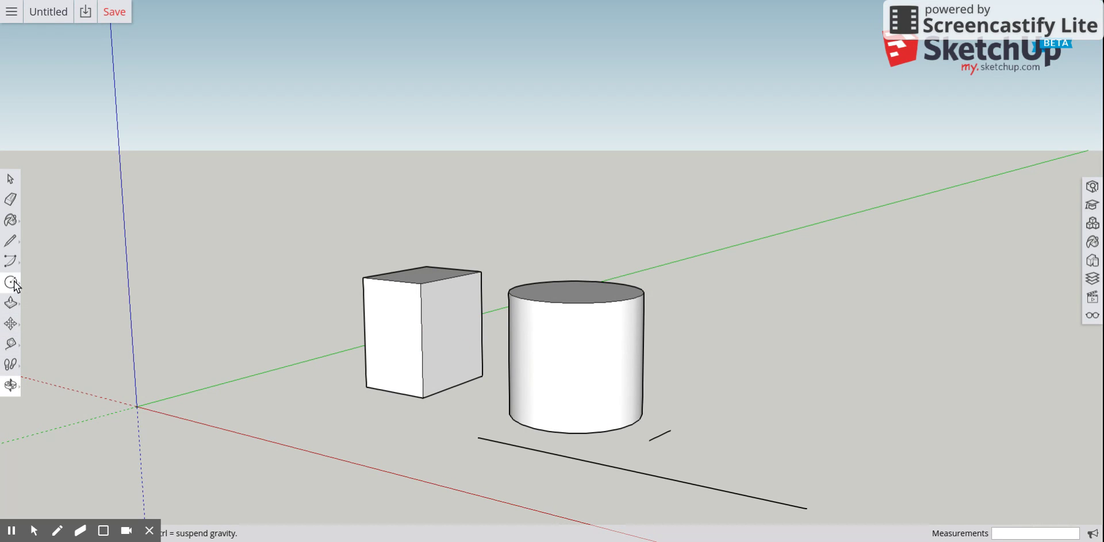
{"action": "left_click", "coordinate": [10, 199]}
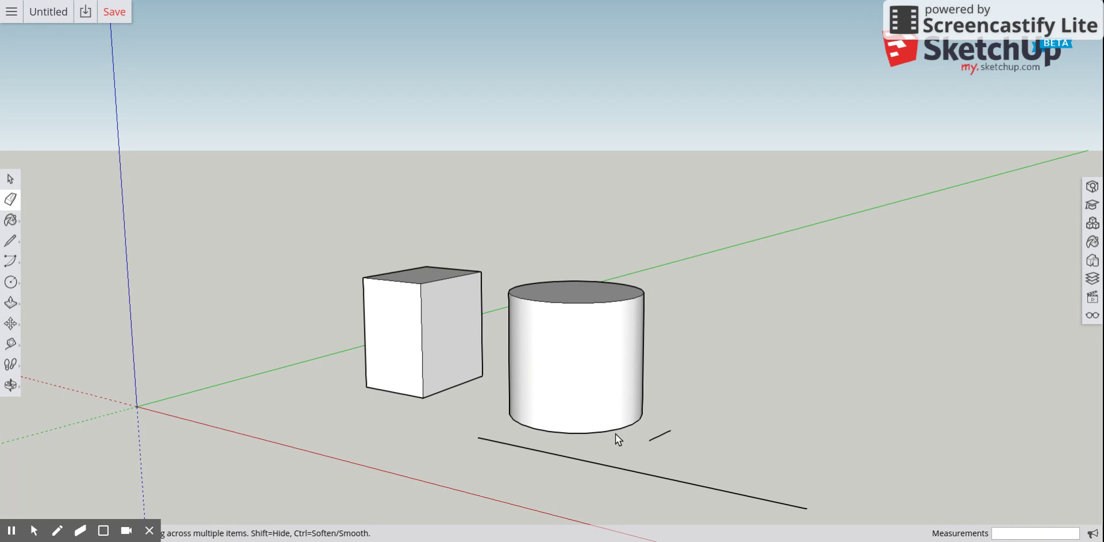
Step: Erase the stray ground line, then open the Trimble Connect save panel and close it unsaved
{"action": "left_click", "coordinate": [637, 472]}
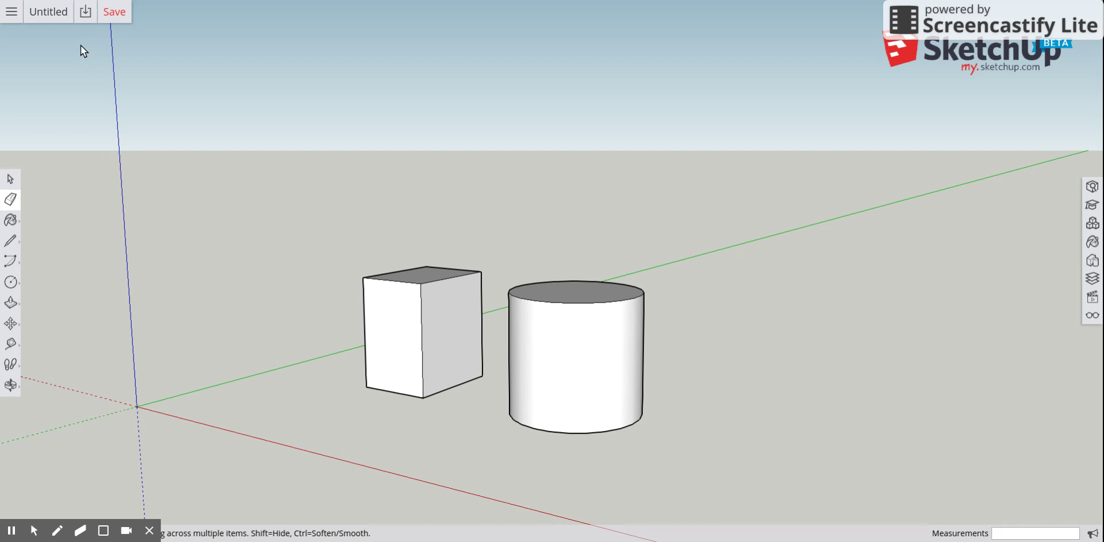
{"action": "left_click", "coordinate": [45, 12]}
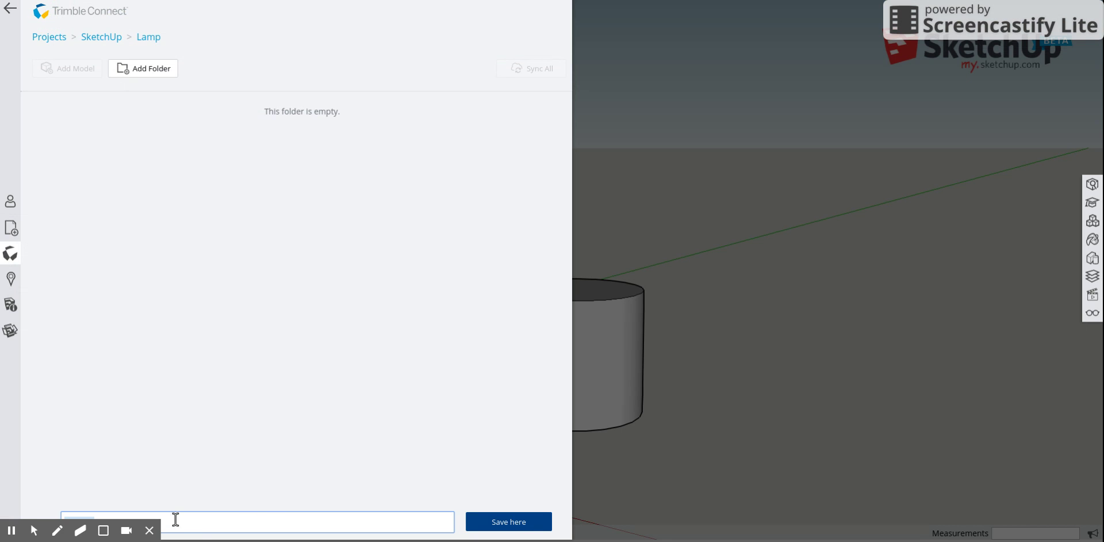
{"action": "key", "text": "BackSpace"}
{"action": "left_click", "coordinate": [10, 10]}
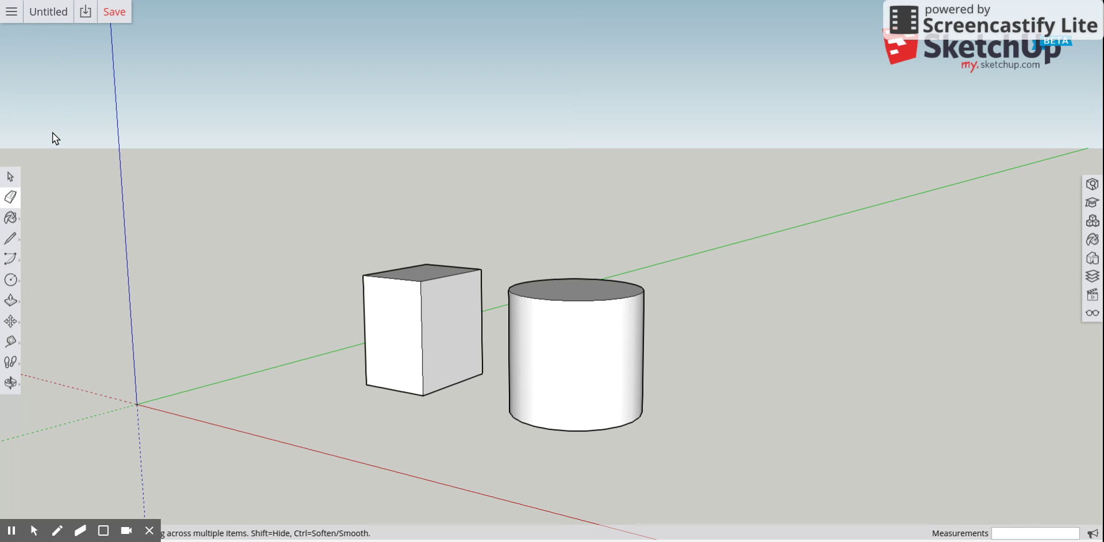